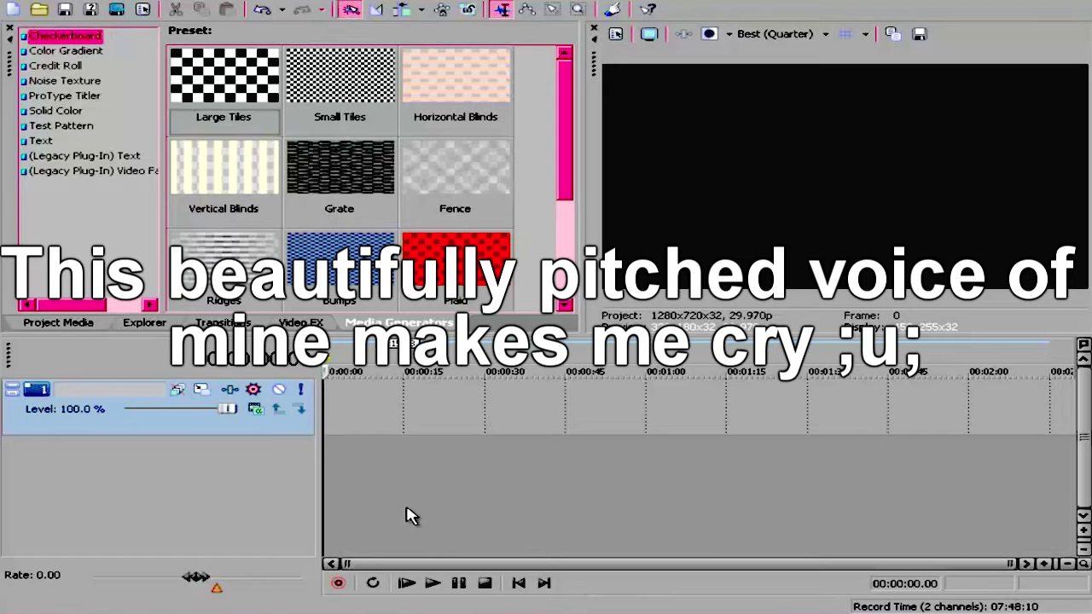
# Step: Place the cute-french-house photo from My Pictures at 0:00 on the timeline
pyautogui.click(384, 483)
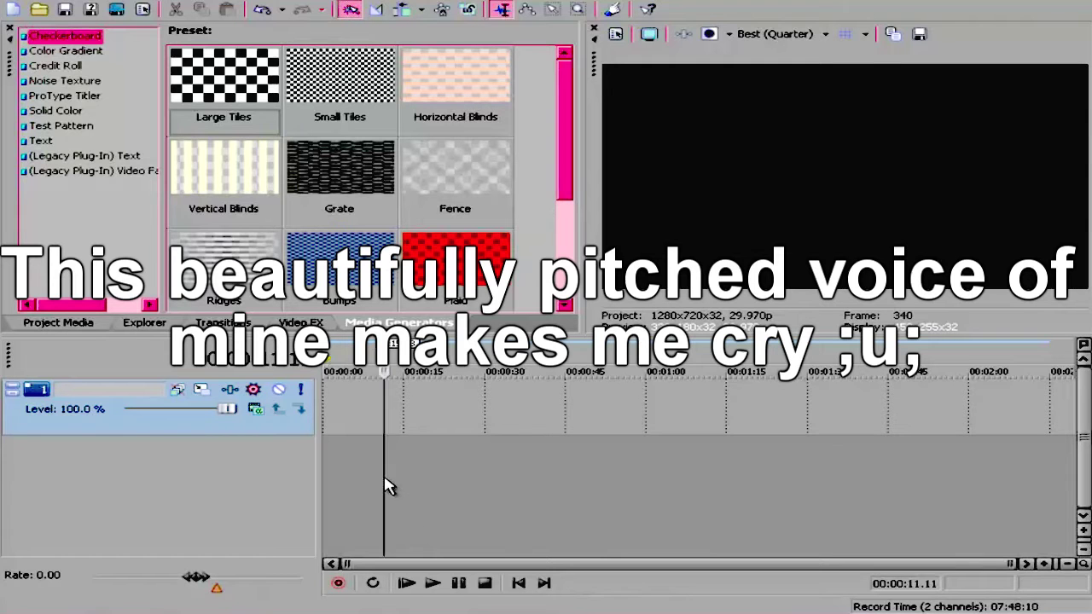
pyautogui.click(518, 581)
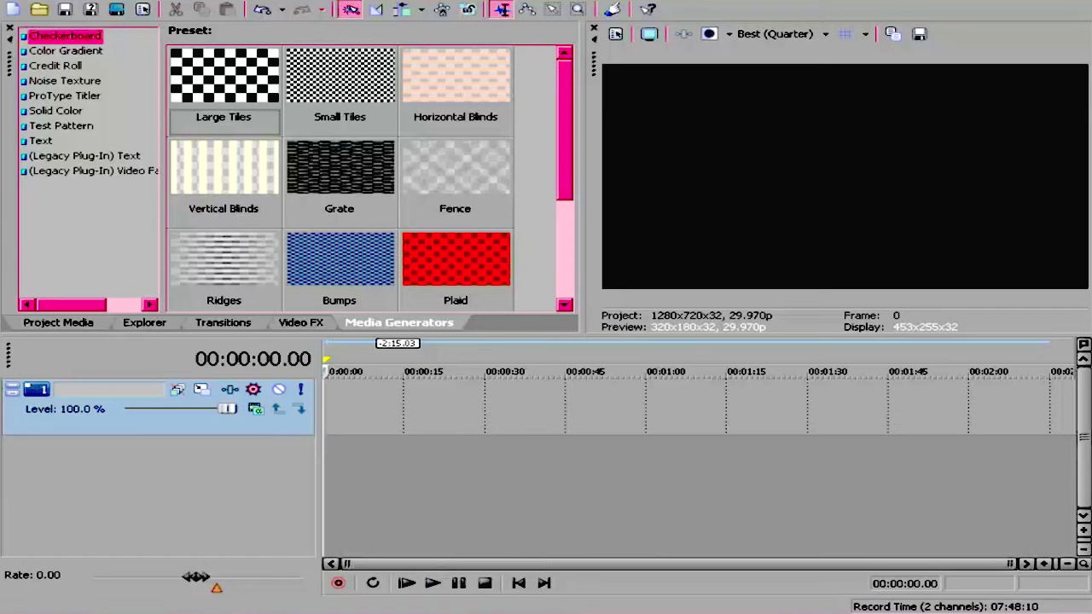
pyautogui.click(588, 612)
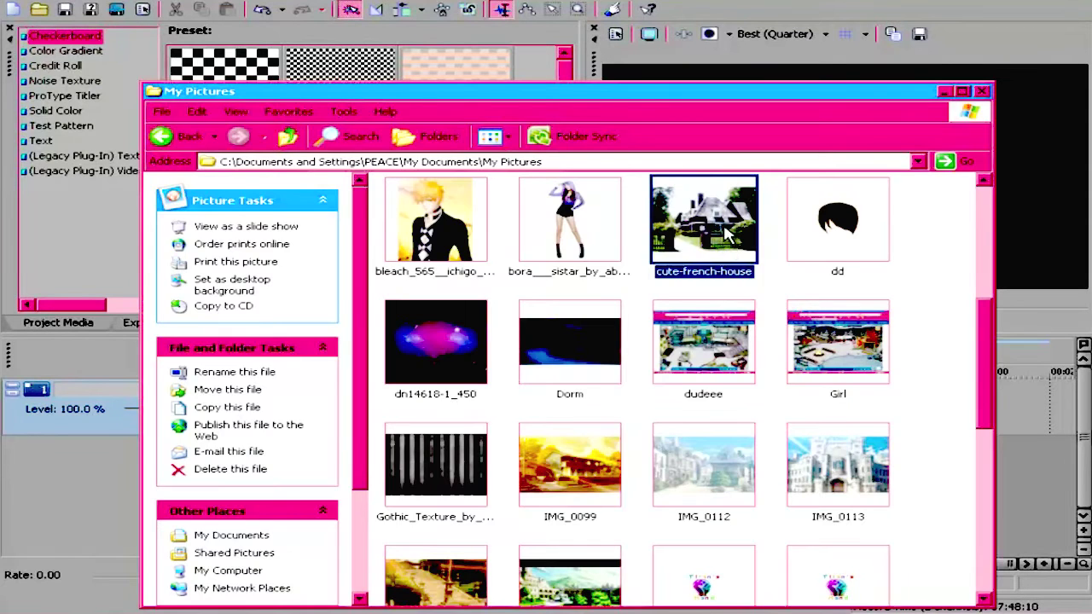
pyautogui.moveTo(725, 235); pyautogui.dragTo(290, 439)
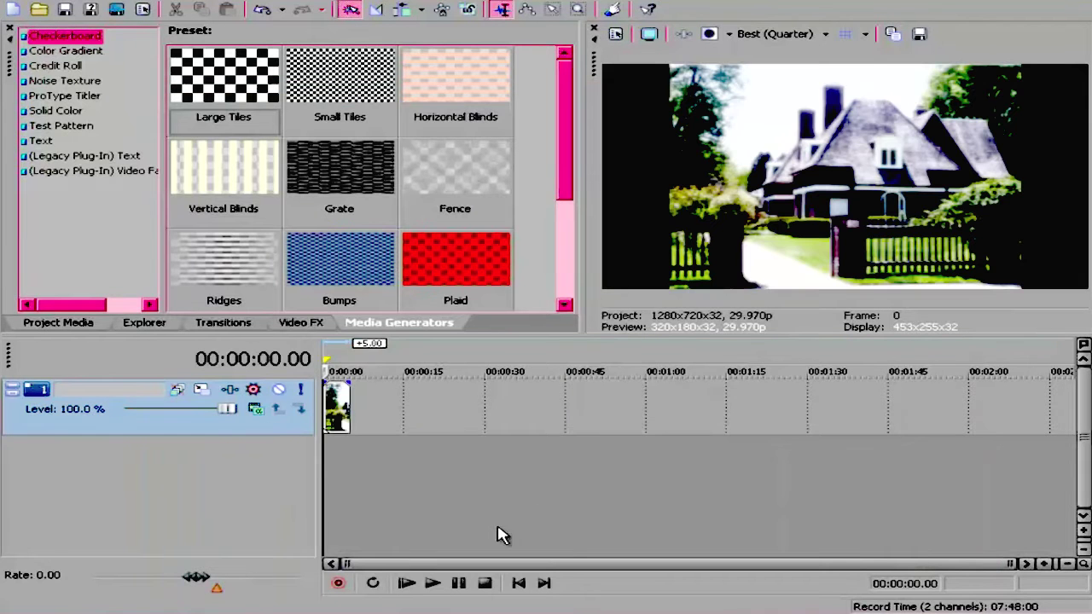
# Step: Zoom the timeline in and bring up the house clip's context menu
pyautogui.scroll(5, 512, 486)
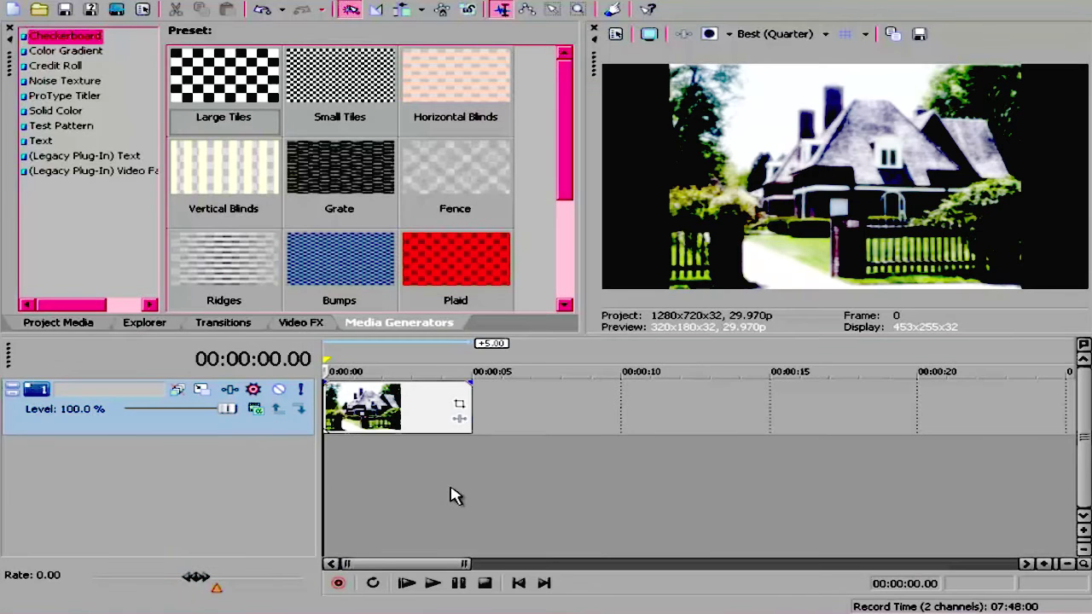
pyautogui.scroll(3, 505, 395)
pyautogui.rightClick(517, 418)
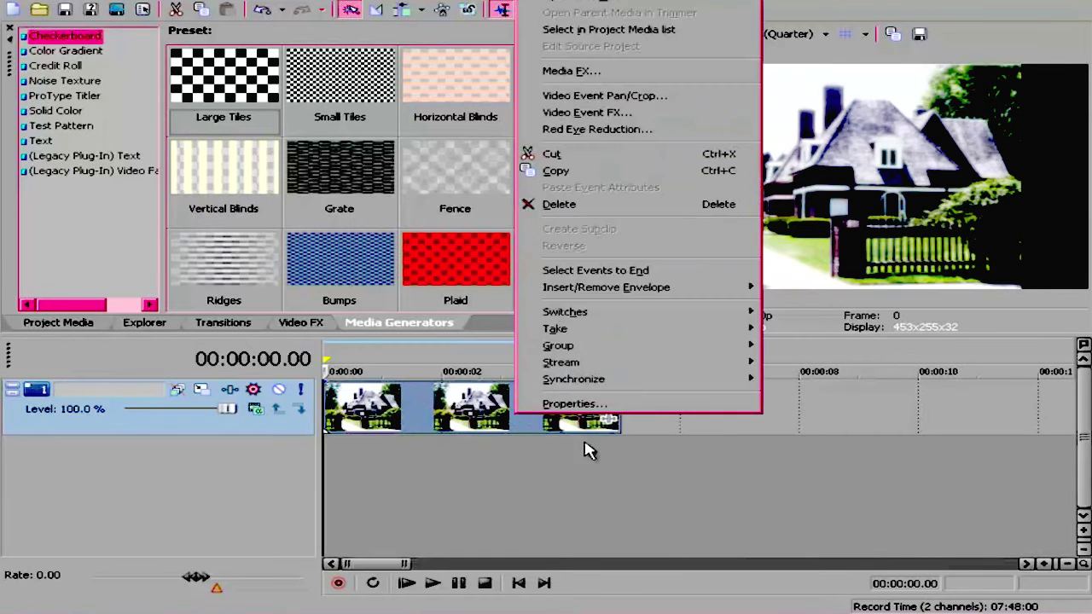
# Step: Open Video Event Pan/Crop for the house clip and set Maintain aspect ratio to No
pyautogui.click(627, 96)
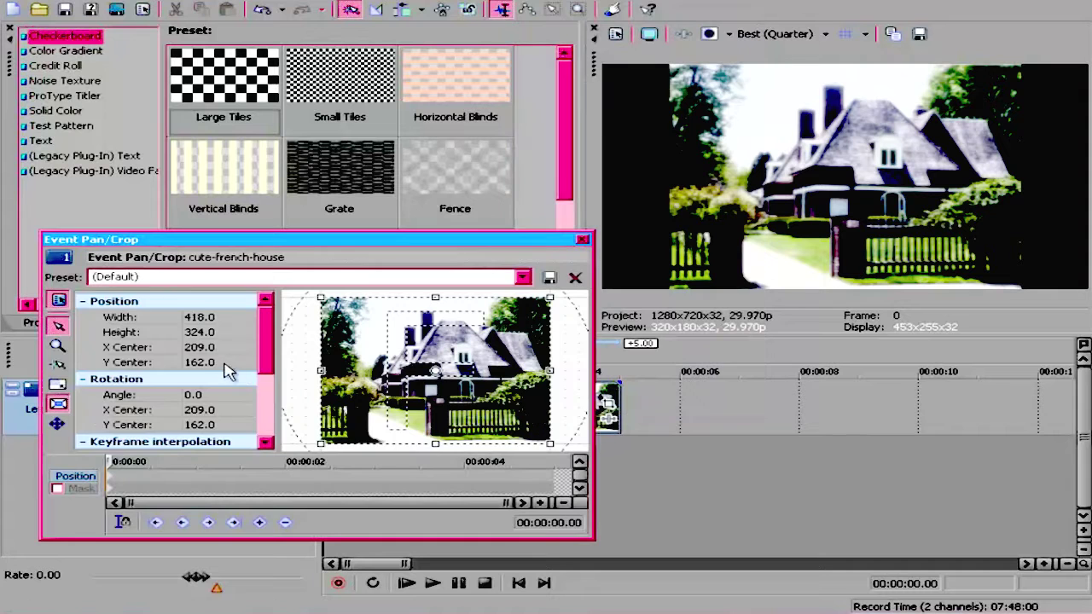
pyautogui.scroll(-5, 229, 368)
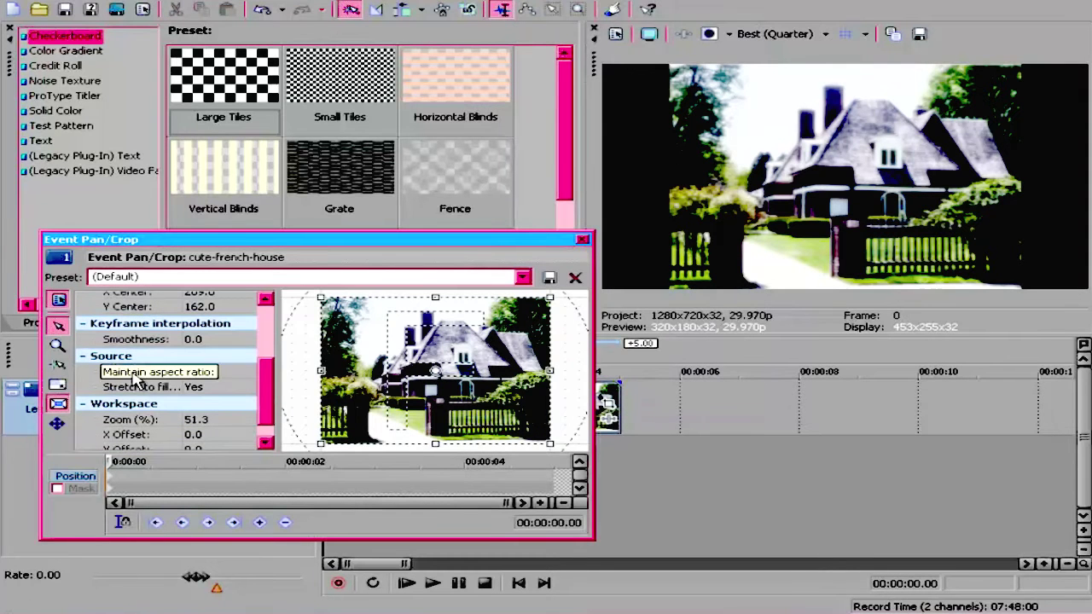
pyautogui.click(135, 373)
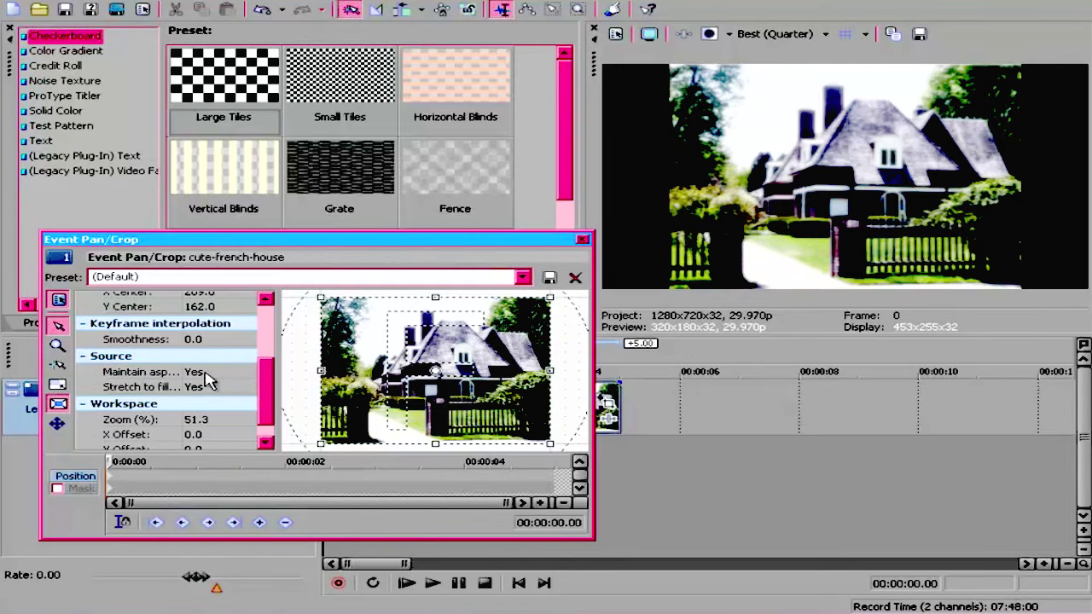
pyautogui.click(209, 374)
pyautogui.click(215, 397)
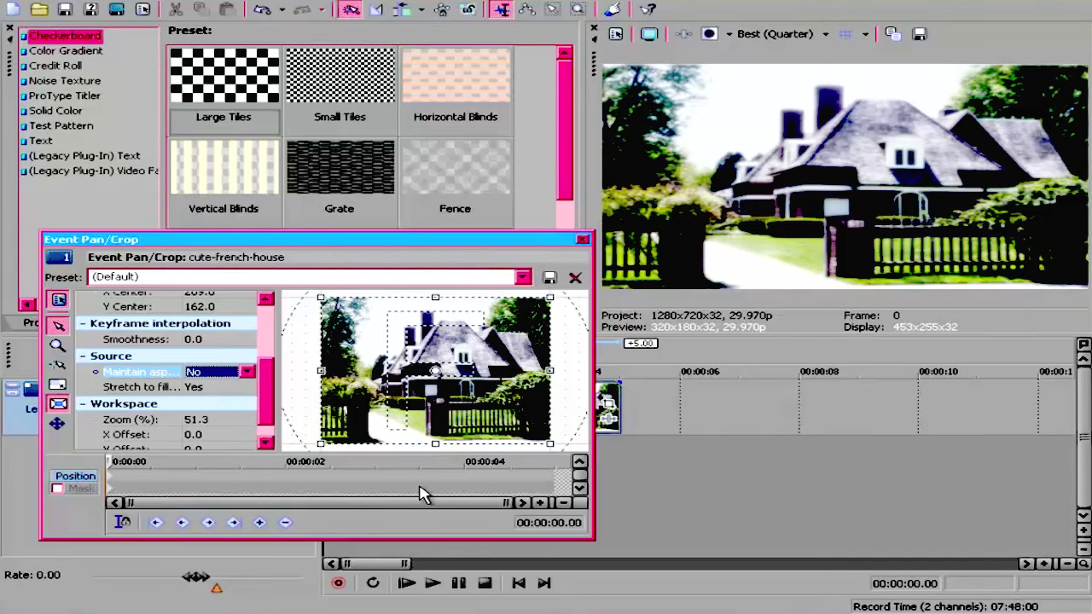
# Step: Tighten the crop from the bottom edge, then set Maintain aspect ratio back to Yes
pyautogui.moveTo(435, 443); pyautogui.dragTo(440, 437)
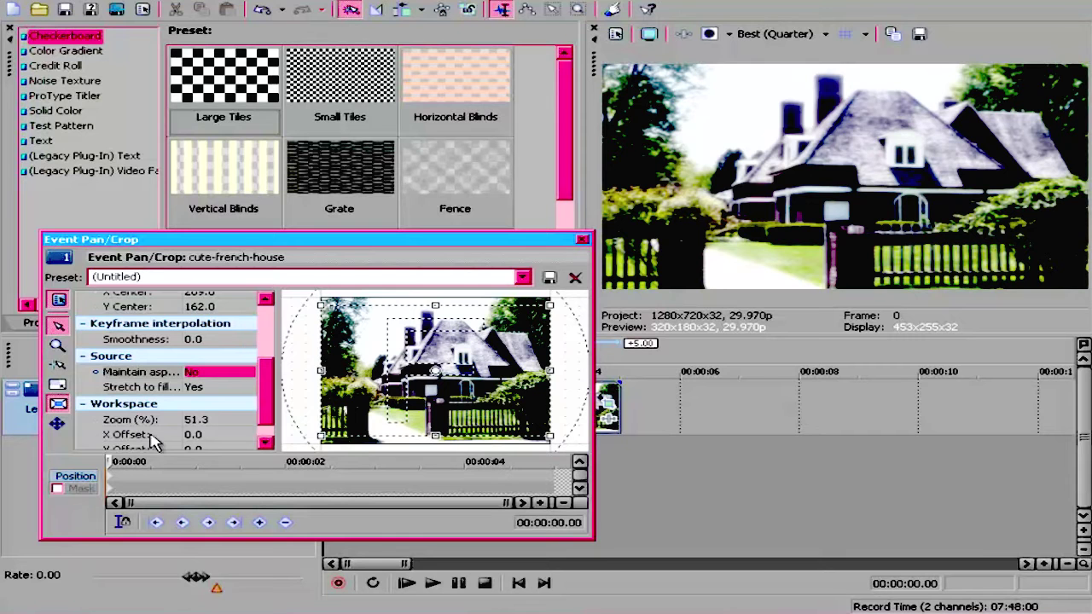
pyautogui.click(245, 372)
pyautogui.click(206, 386)
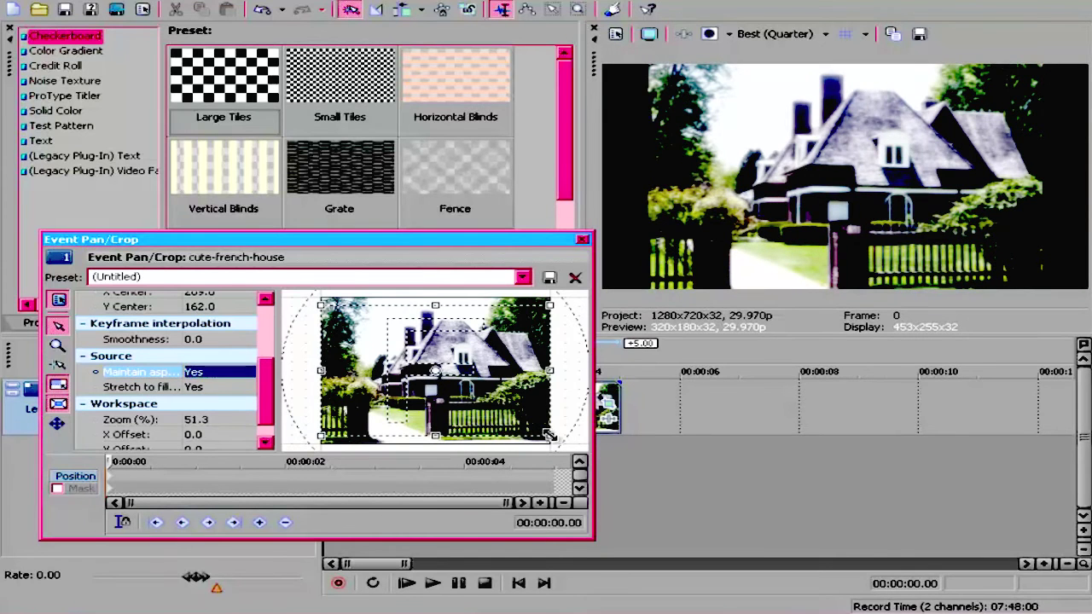
# Step: Shrink and rotate the crop box, turn Stretch to fill off, and trim the top
pyautogui.moveTo(549, 435)
pyautogui.mouseDown()
pyautogui.moveTo(449, 381)
pyautogui.moveTo(581, 447)
pyautogui.moveTo(570, 430)
pyautogui.moveTo(531, 424)
pyautogui.mouseUp()
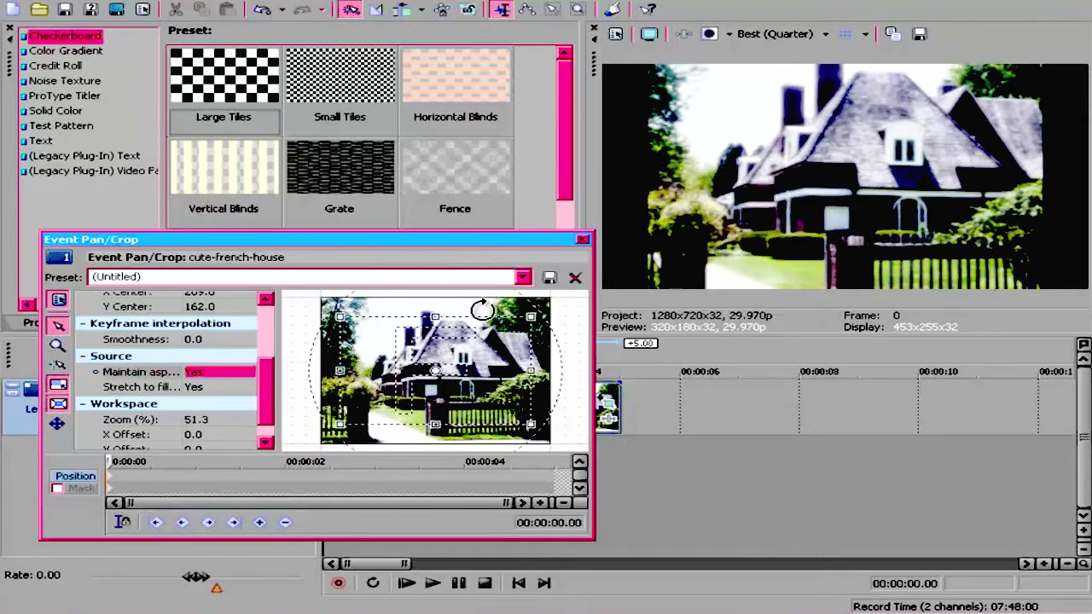
pyautogui.moveTo(482, 309); pyautogui.dragTo(518, 348)
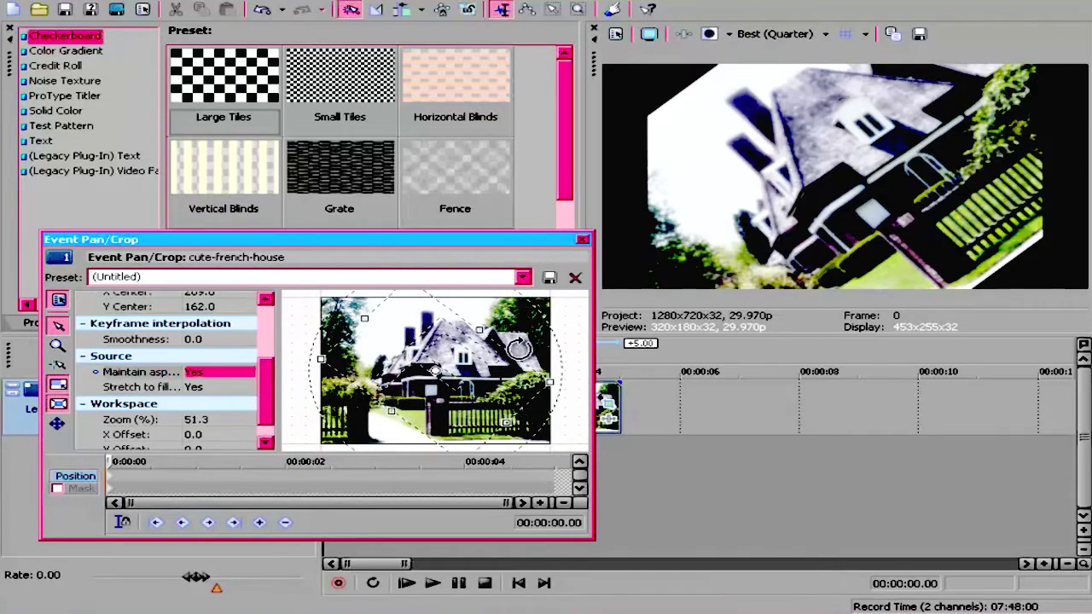
pyautogui.click(213, 387)
pyautogui.click(213, 416)
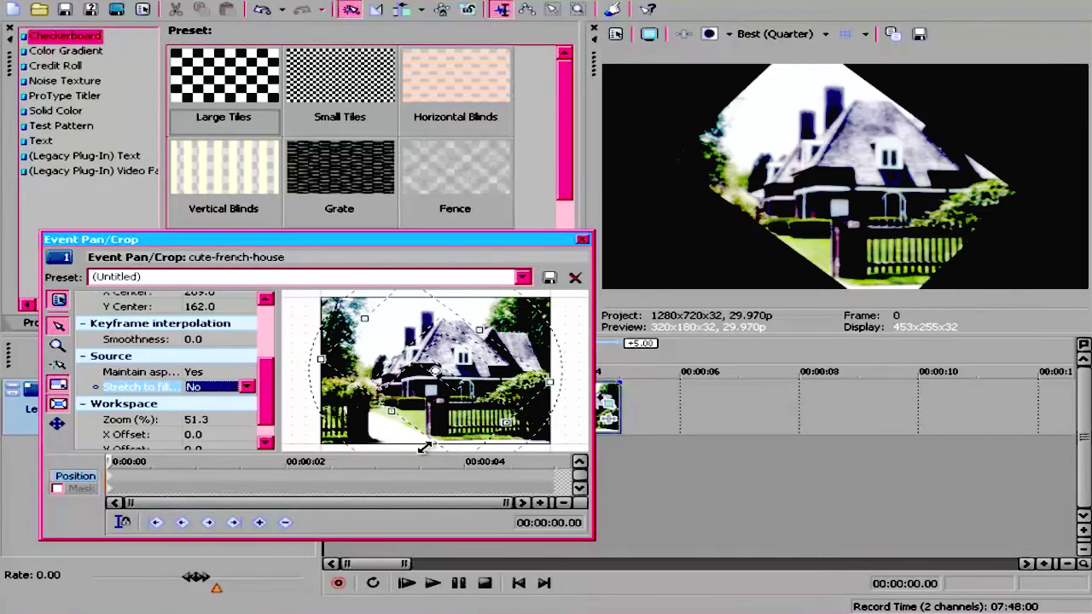
pyautogui.scroll(-1, 504, 444)
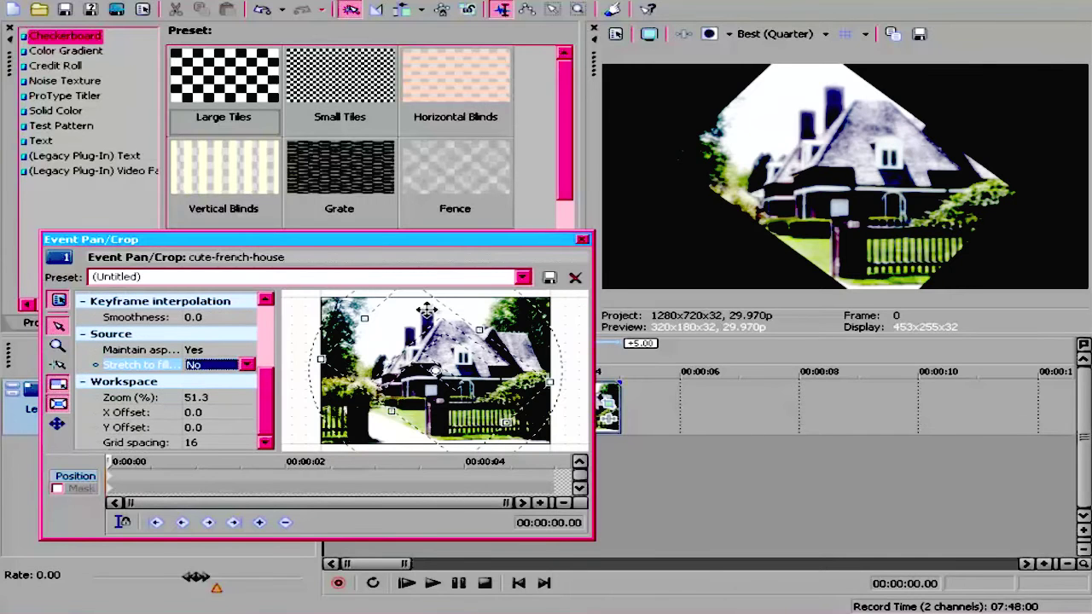
pyautogui.moveTo(427, 309)
pyautogui.mouseDown()
pyautogui.moveTo(425, 337)
pyautogui.moveTo(420, 311)
pyautogui.mouseUp()
# Step: Turn Stretch to fill back on, set Maintain aspect ratio to No, and rotate further
pyautogui.click(220, 365)
pyautogui.click(213, 378)
pyautogui.click(213, 351)
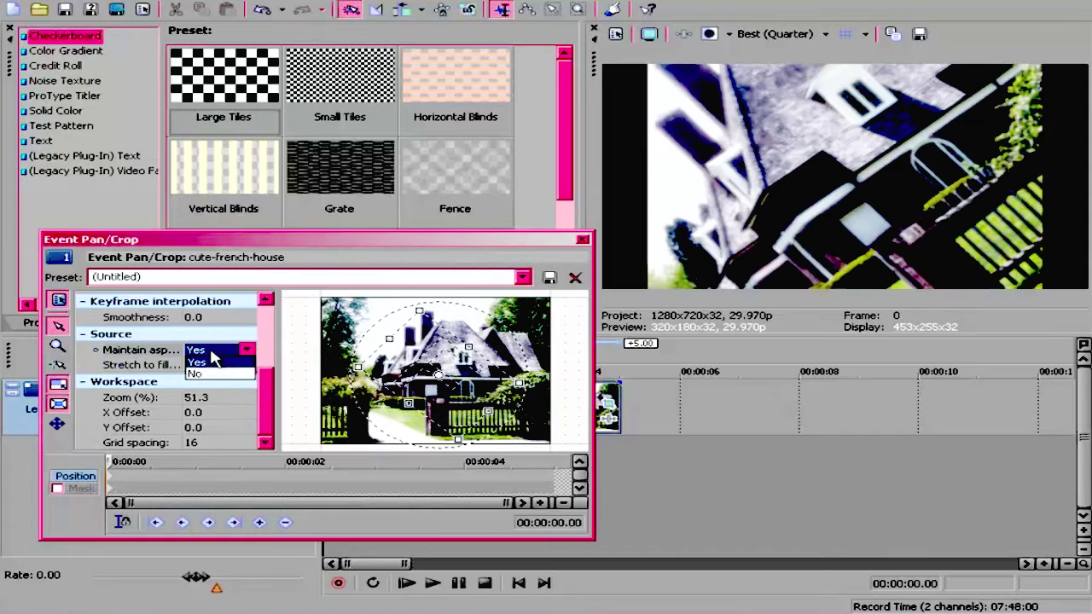
pyautogui.click(217, 375)
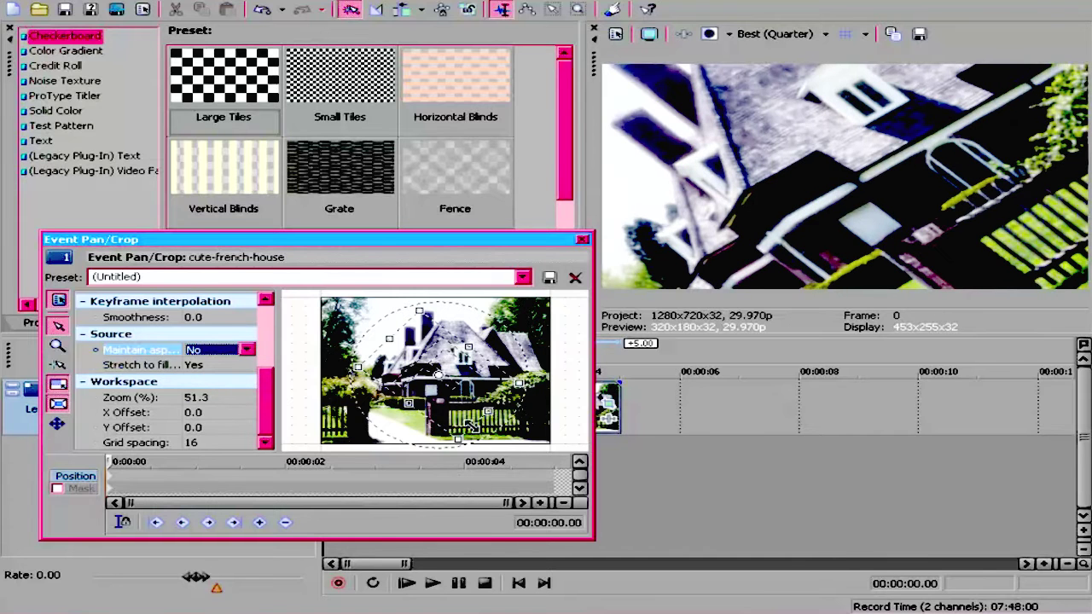
pyautogui.moveTo(510, 362); pyautogui.dragTo(375, 317)
# Step: Restore the crop box to default, keep Maintain aspect ratio at No, and close Event Pan/Crop
pyautogui.rightClick(510, 360)
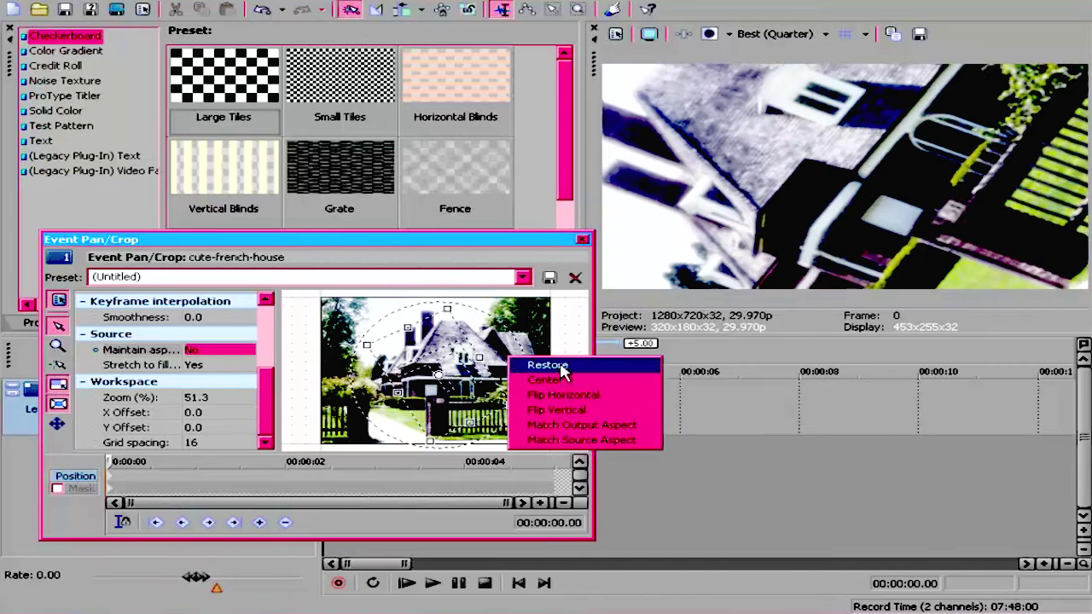
pyautogui.click(559, 367)
pyautogui.click(224, 351)
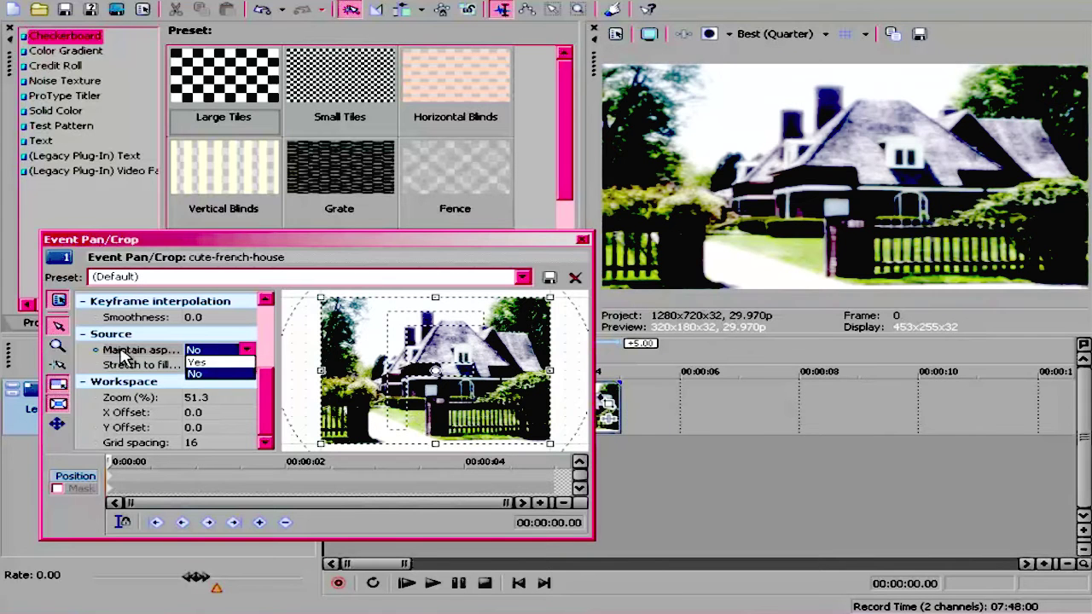
pyautogui.click(205, 373)
pyautogui.click(217, 354)
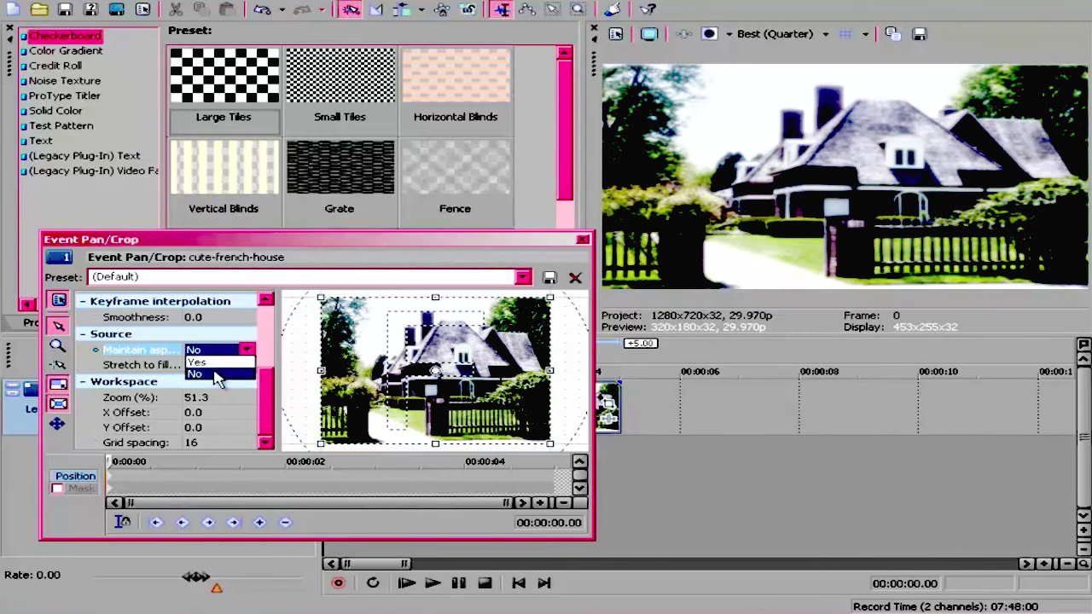
pyautogui.click(584, 240)
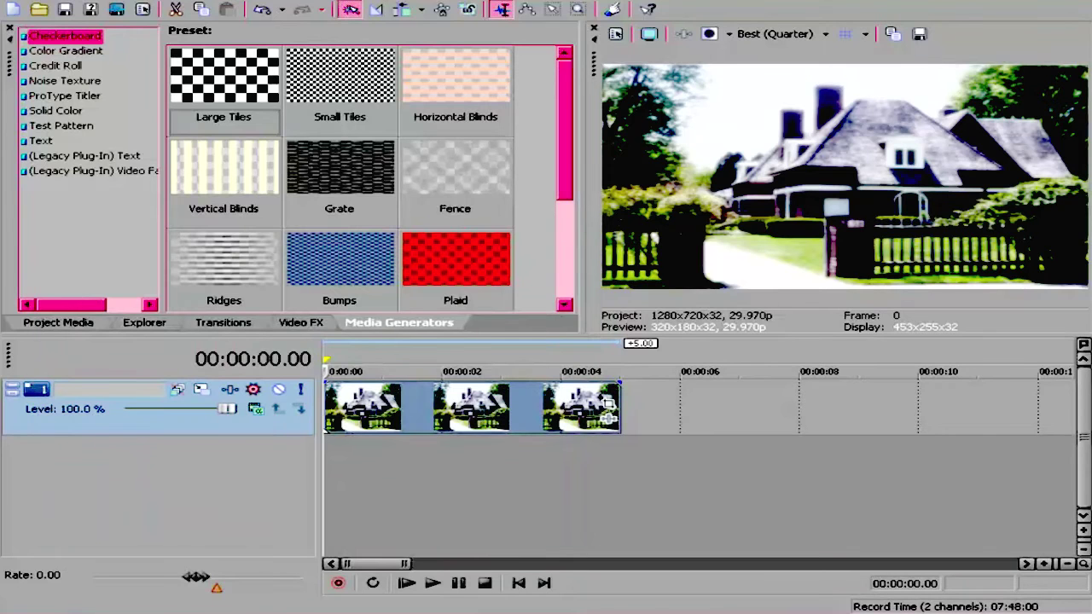
pyautogui.click(34, 0)
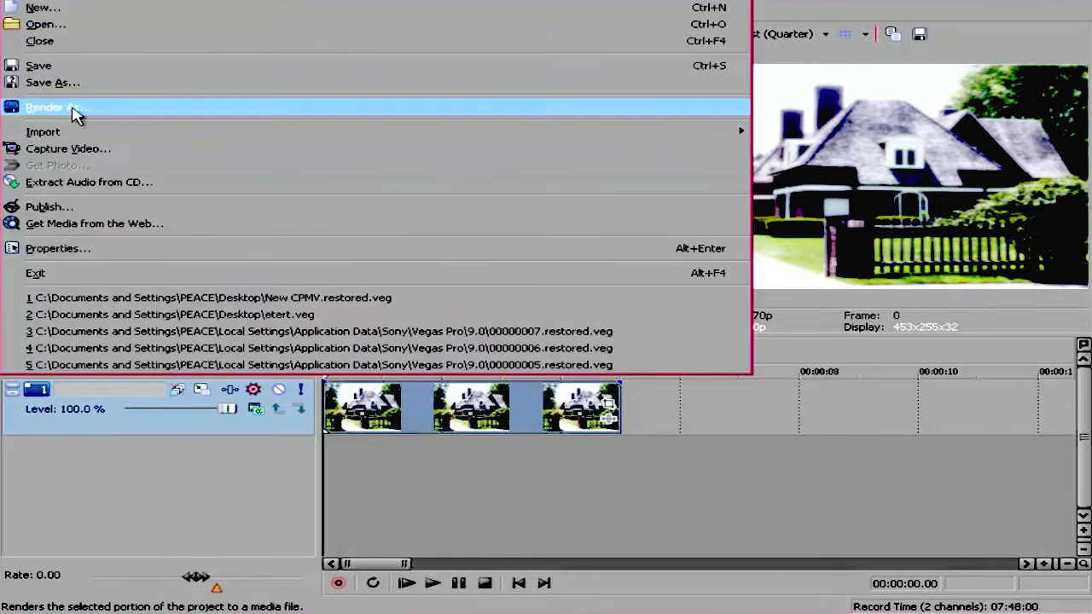
pyautogui.click(356, 437)
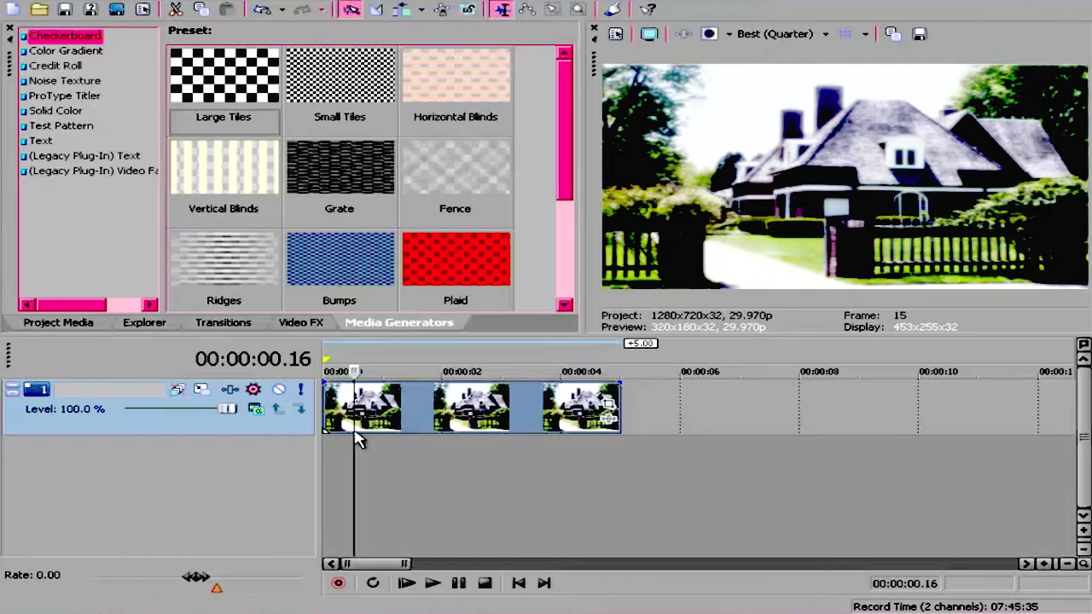
pyautogui.click(519, 583)
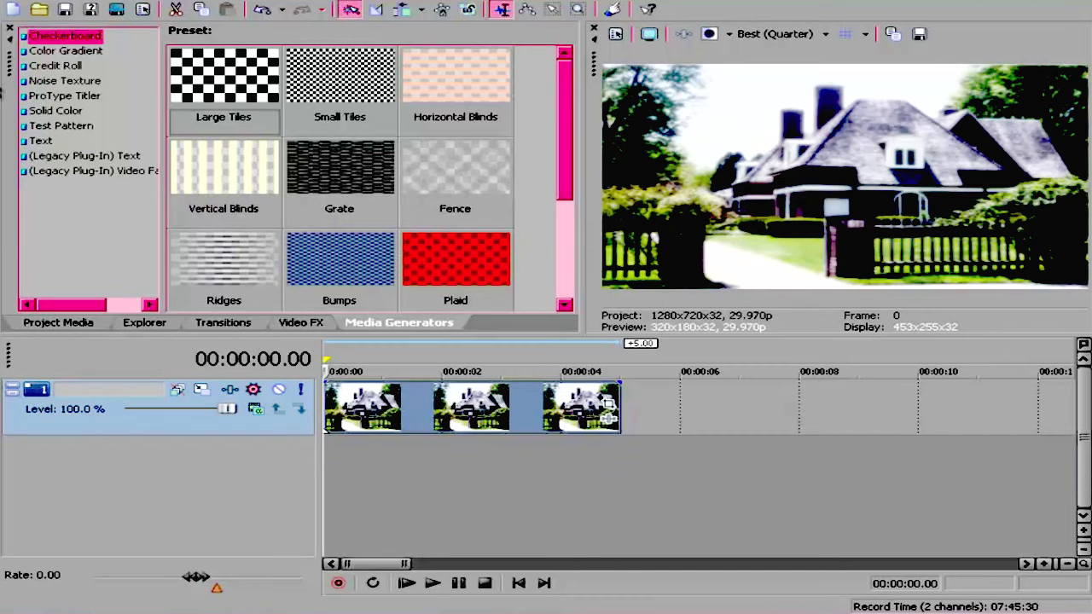
pyautogui.click(15, 7)
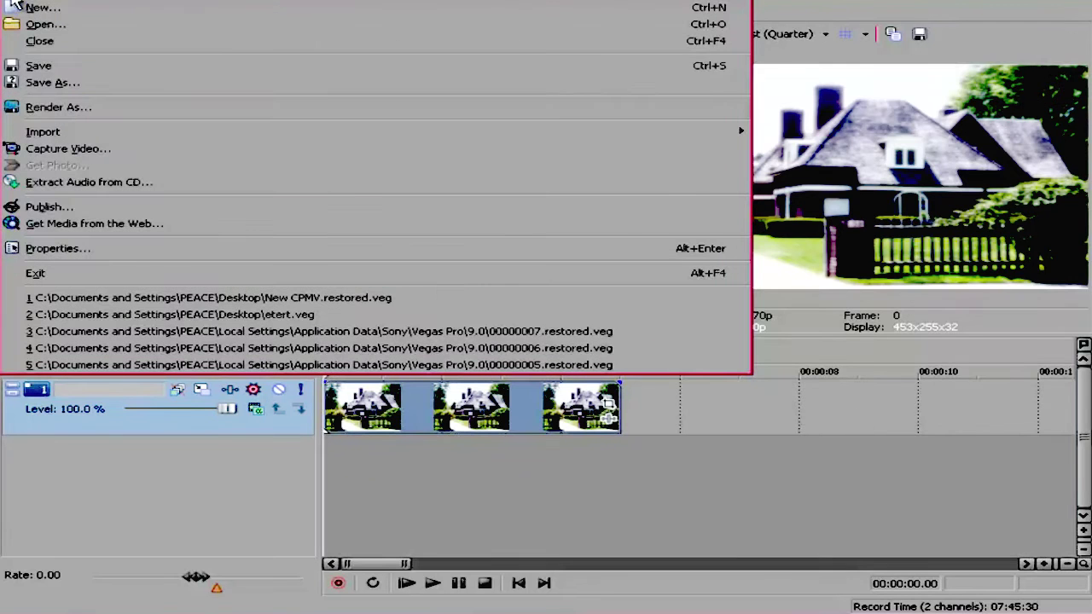
pyautogui.click(80, 248)
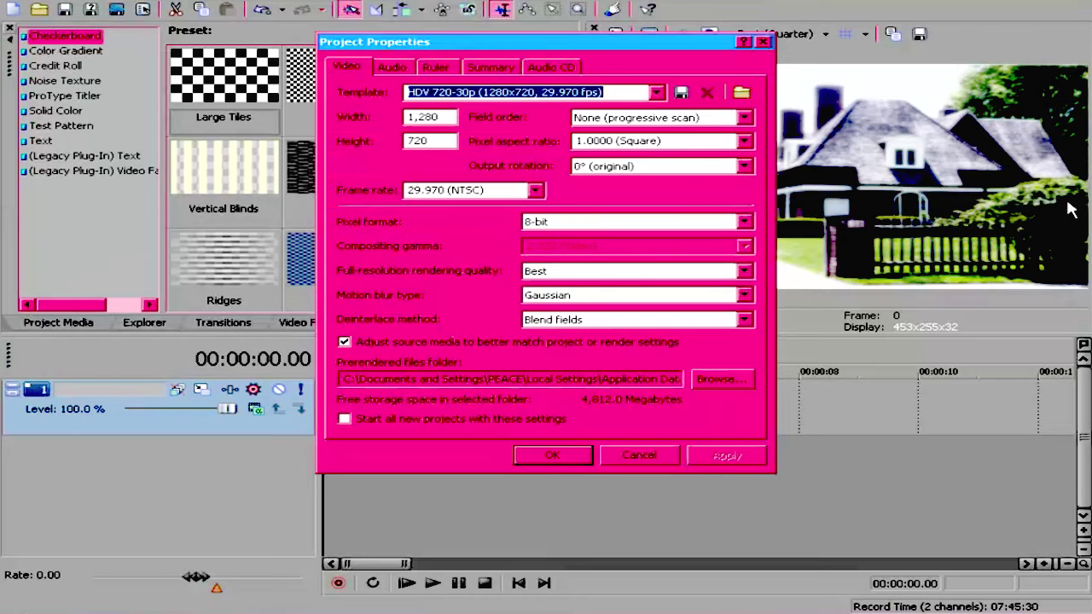
pyautogui.click(656, 94)
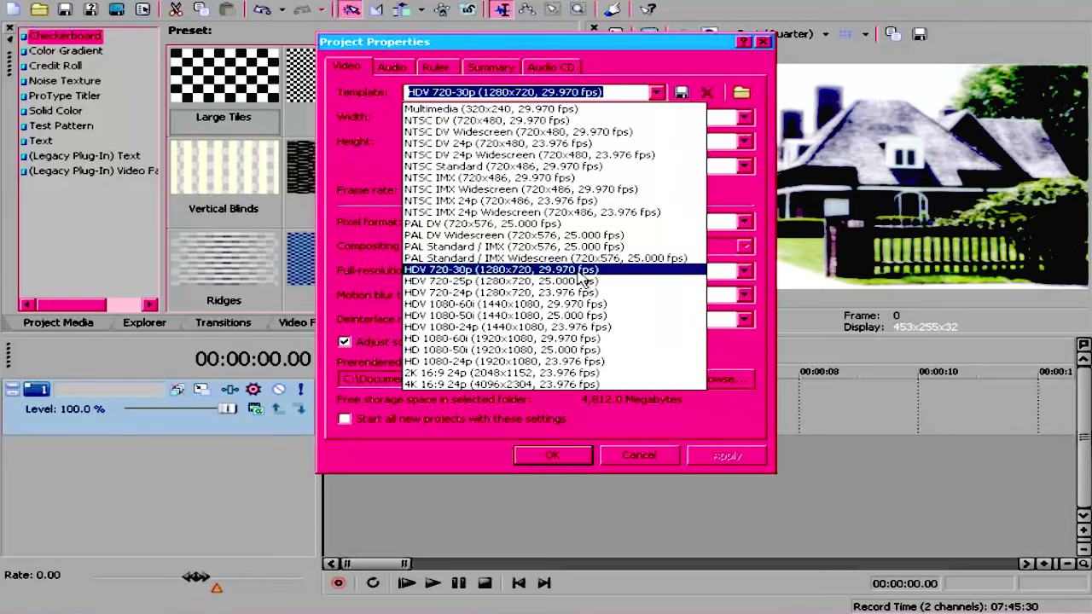
pyautogui.click(641, 451)
pyautogui.click(639, 455)
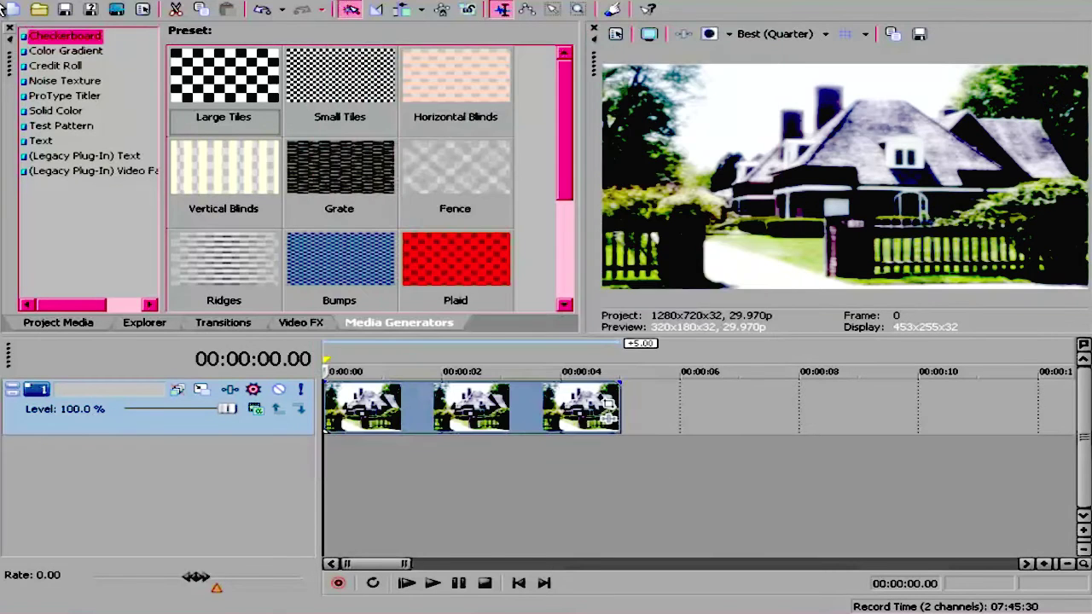
pyautogui.click(6, 2)
pyautogui.click(104, 109)
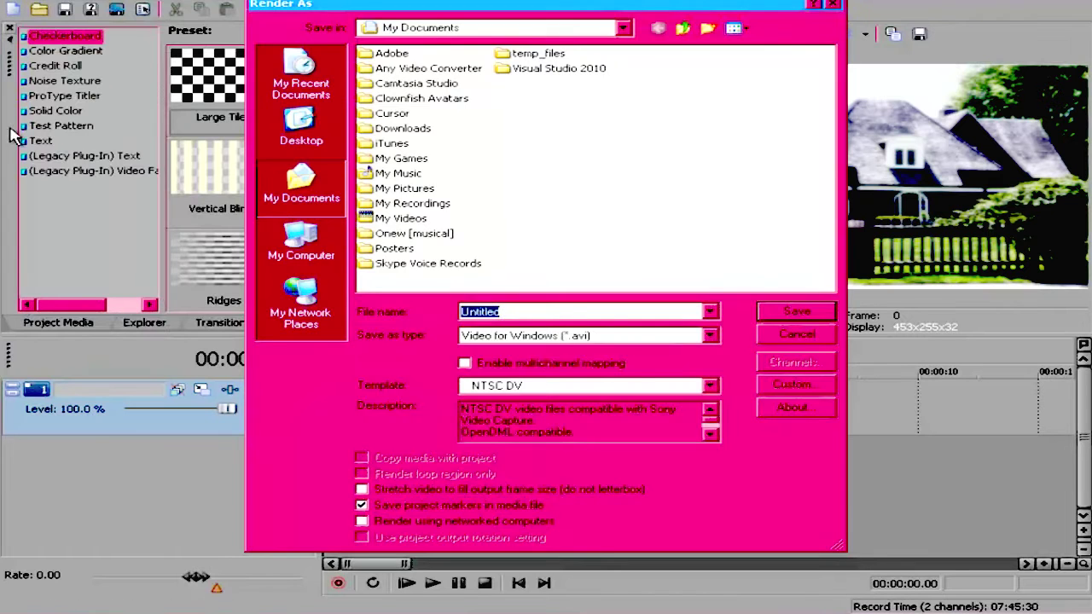
pyautogui.click(620, 337)
pyautogui.click(627, 364)
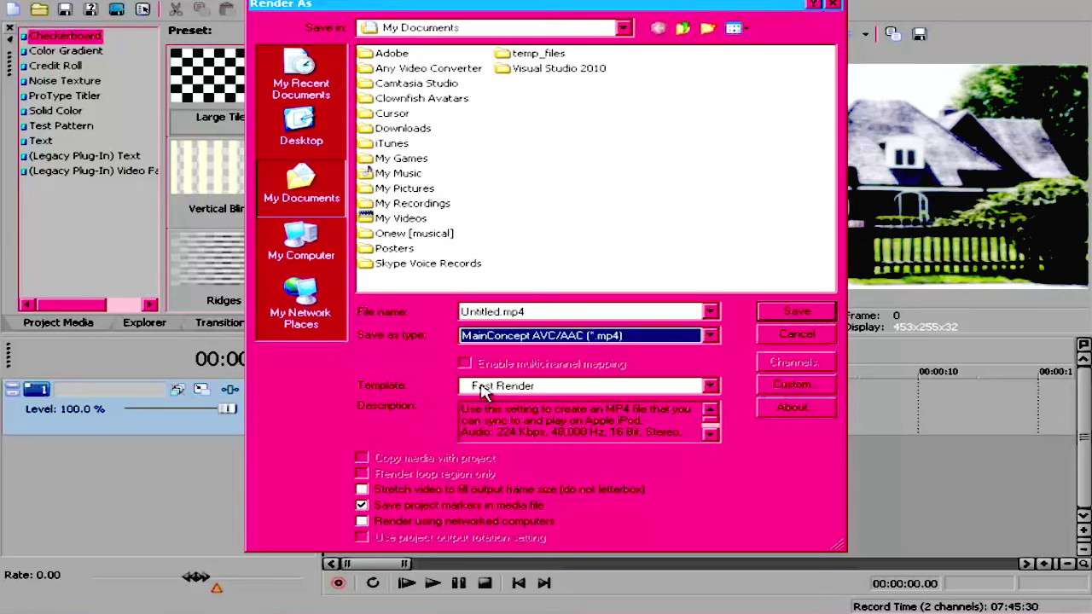
pyautogui.click(539, 388)
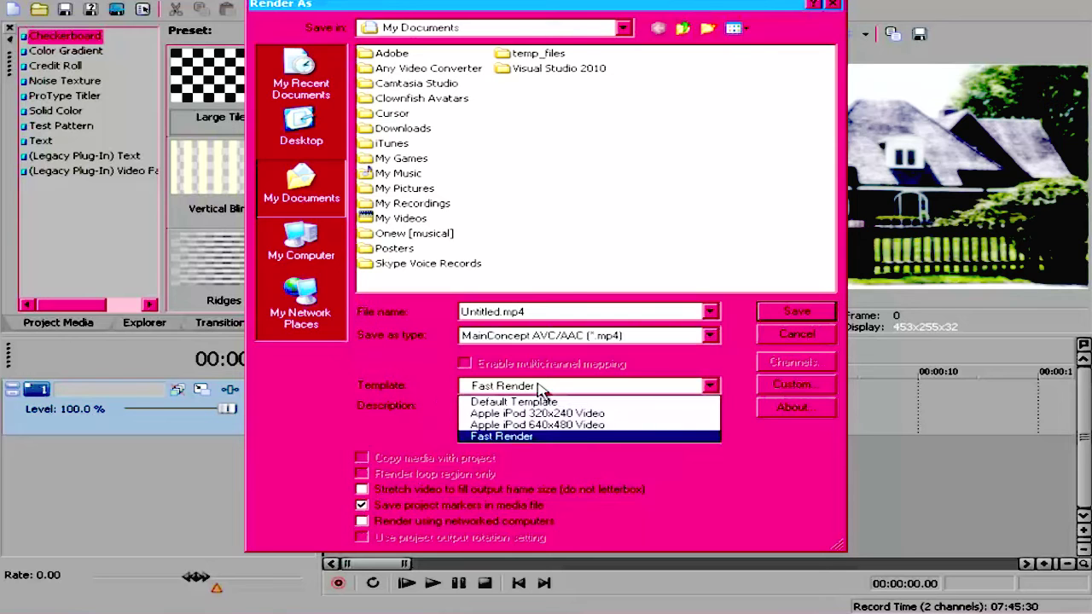
pyautogui.click(541, 385)
pyautogui.click(793, 388)
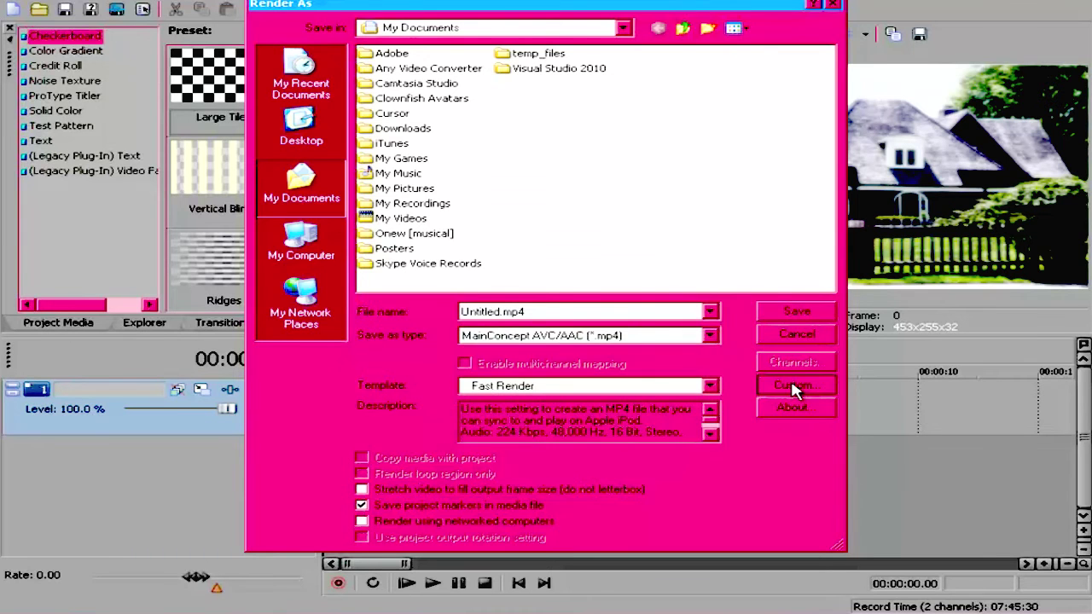
pyautogui.moveTo(533, 203); pyautogui.dragTo(493, 203)
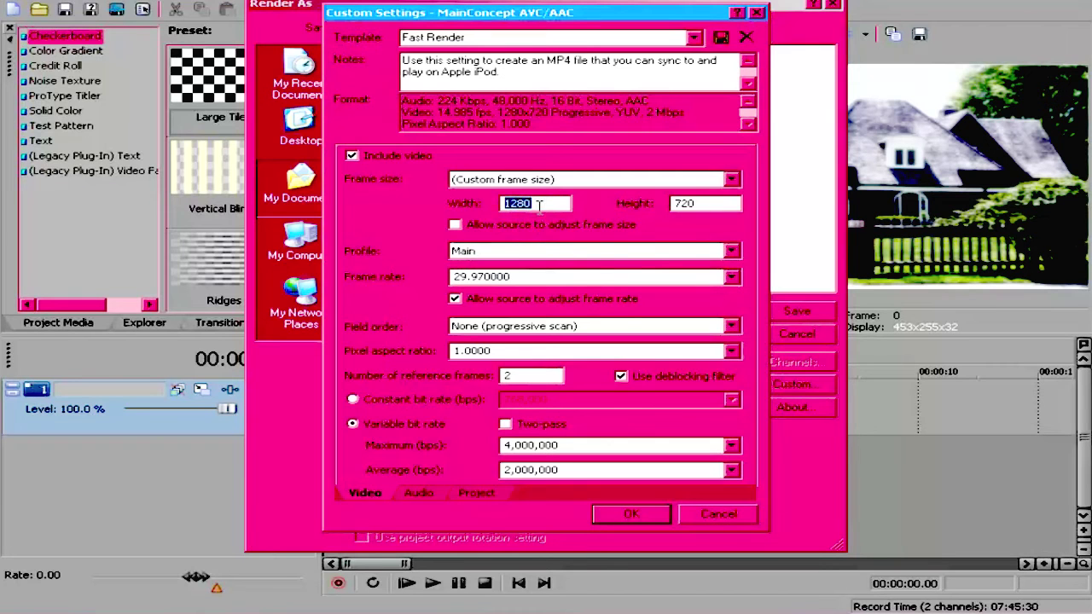
pyautogui.press('Tab')
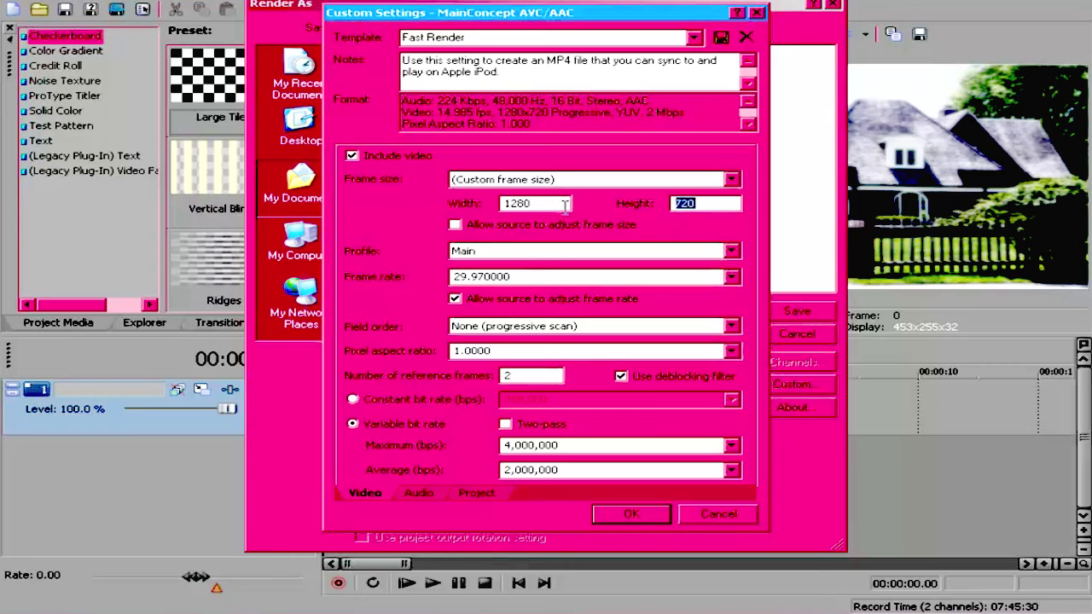
pyautogui.moveTo(565, 204); pyautogui.dragTo(508, 202)
pyautogui.click(706, 202)
pyautogui.click(719, 515)
pyautogui.click(797, 336)
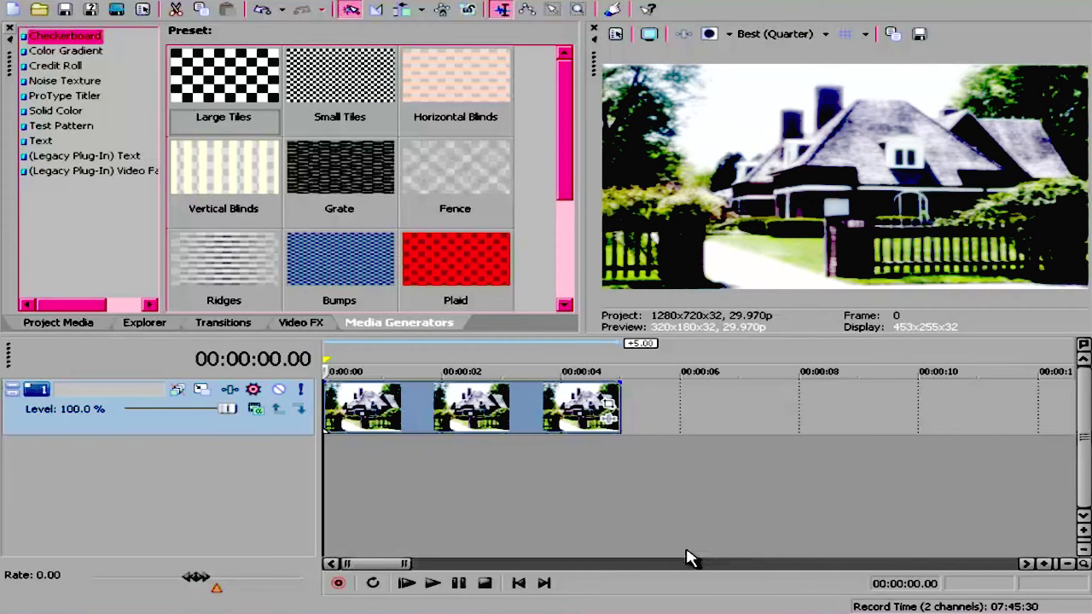
pyautogui.click(17, 609)
# Step: Switch to the browser and scroll through the channel's Uploads grid
pyautogui.click(76, 41)
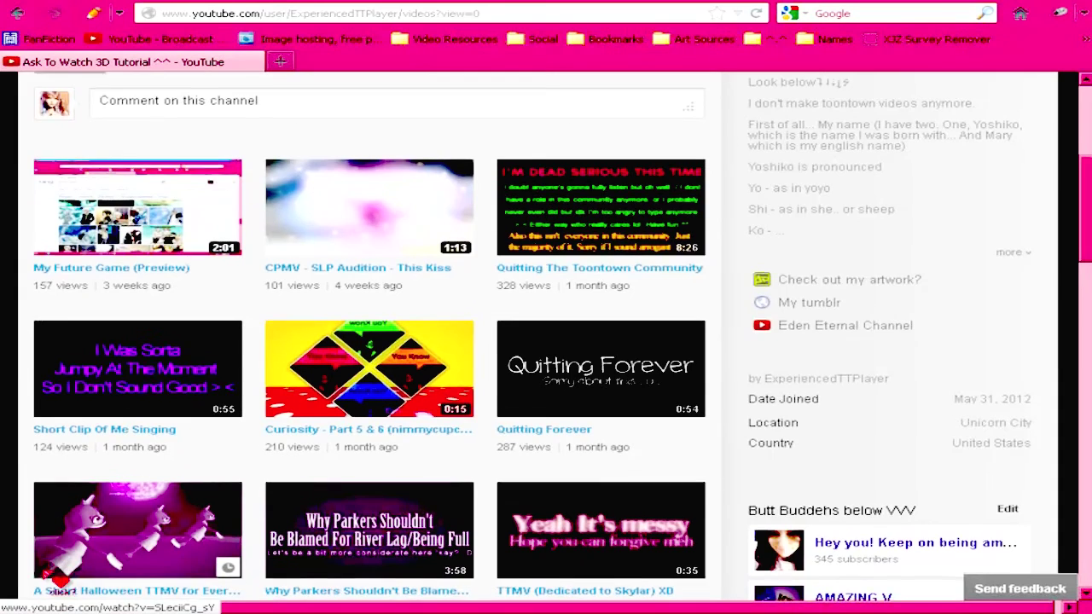
pyautogui.scroll(-2, 34, 512)
pyautogui.scroll(-2, 42, 461)
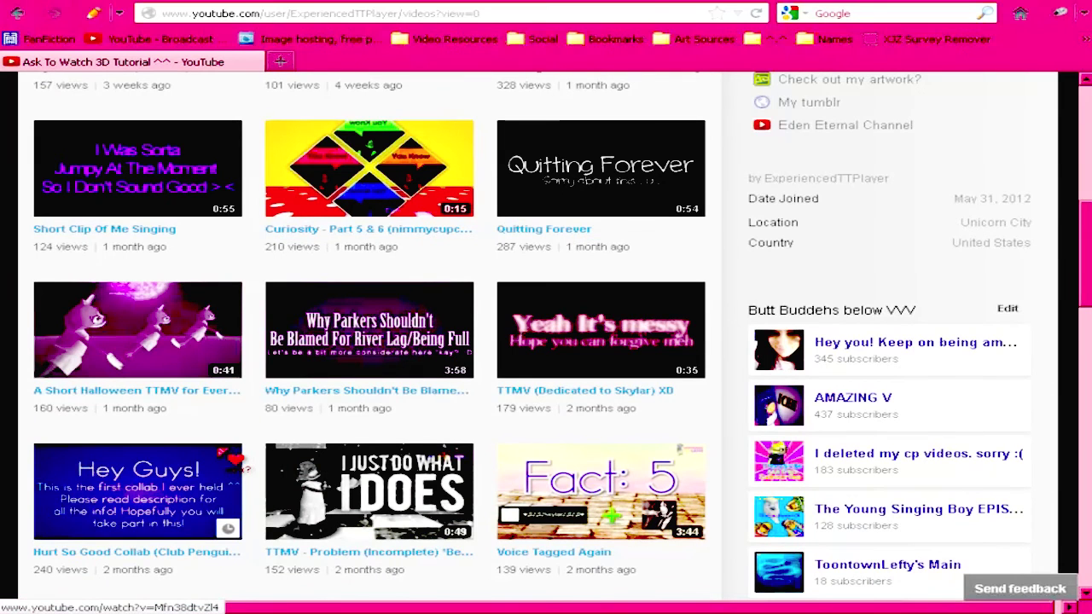
pyautogui.scroll(-3, 226, 458)
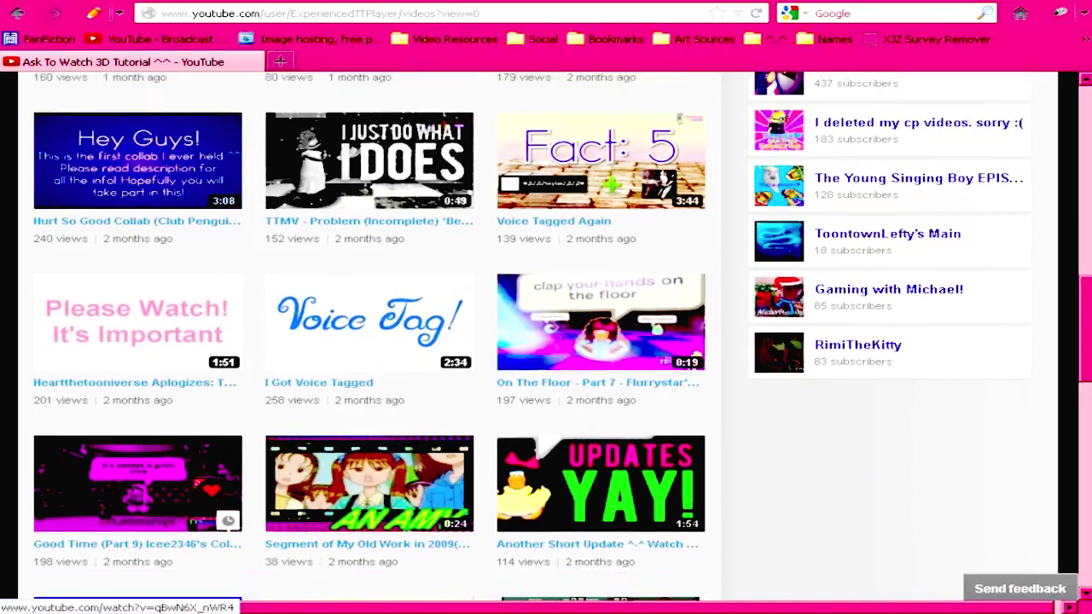
pyautogui.scroll(-2, 651, 542)
pyautogui.scroll(3, 732, 517)
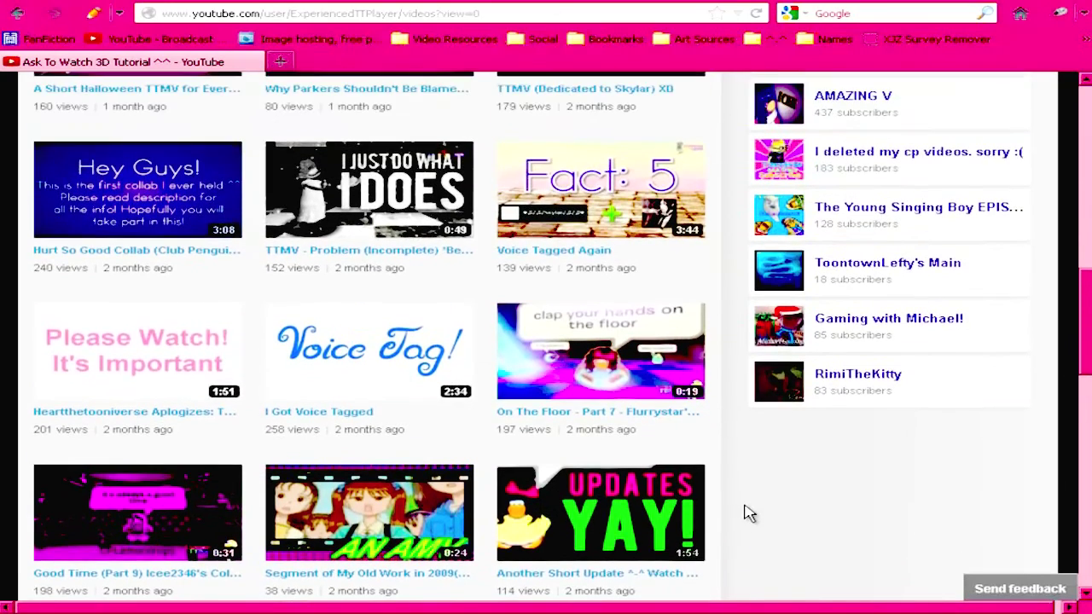
pyautogui.scroll(2, 731, 512)
pyautogui.scroll(-10, 731, 512)
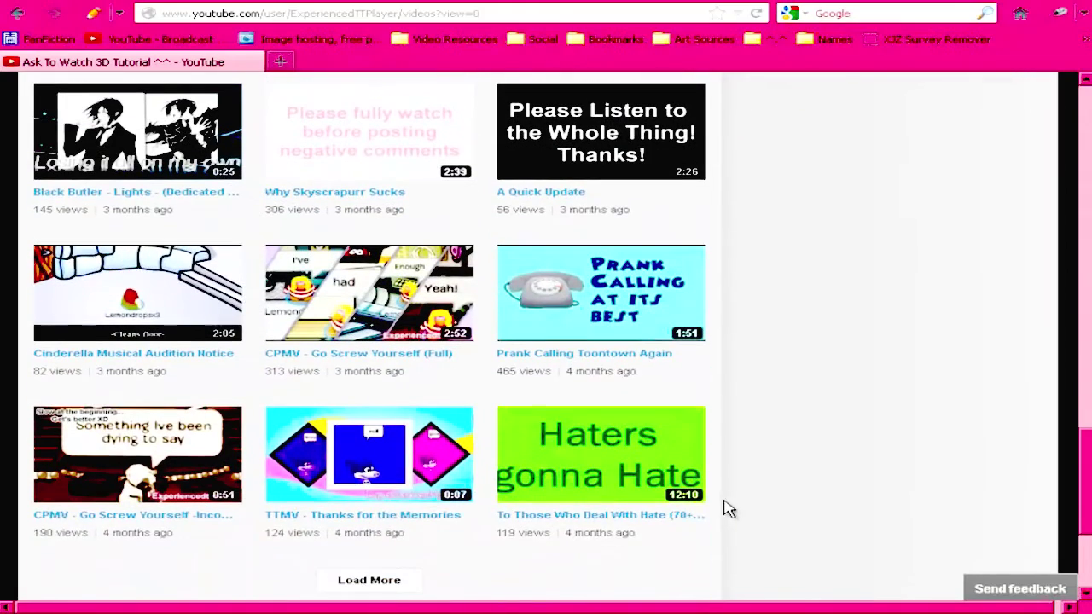
# Step: Load more of the channel's videos, browse the extended grid, and scroll back up
pyautogui.click(368, 580)
pyautogui.scroll(-3, 391, 587)
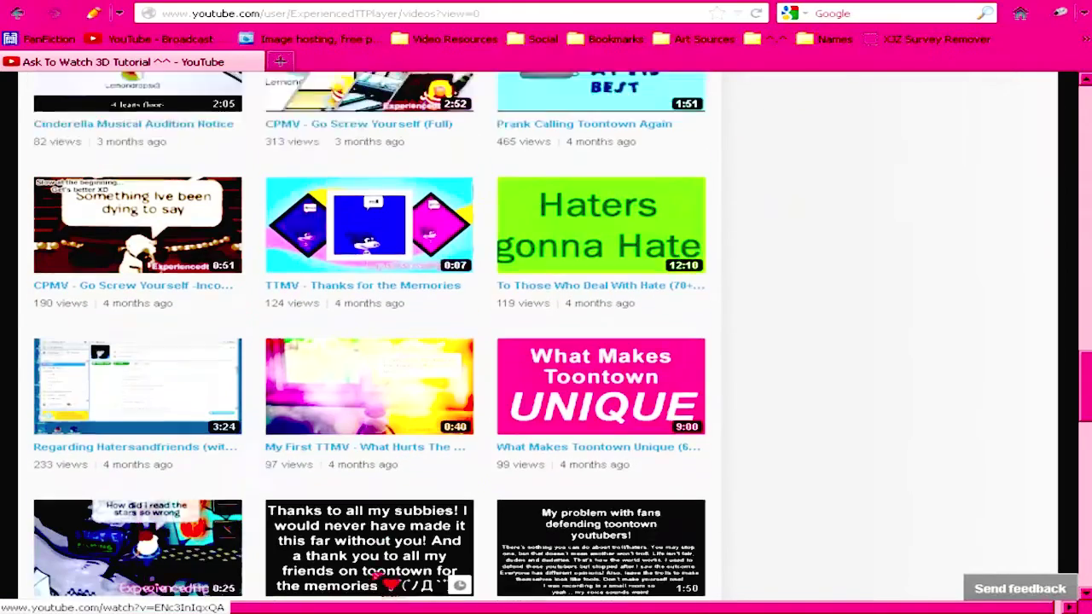
pyautogui.scroll(-12, 391, 587)
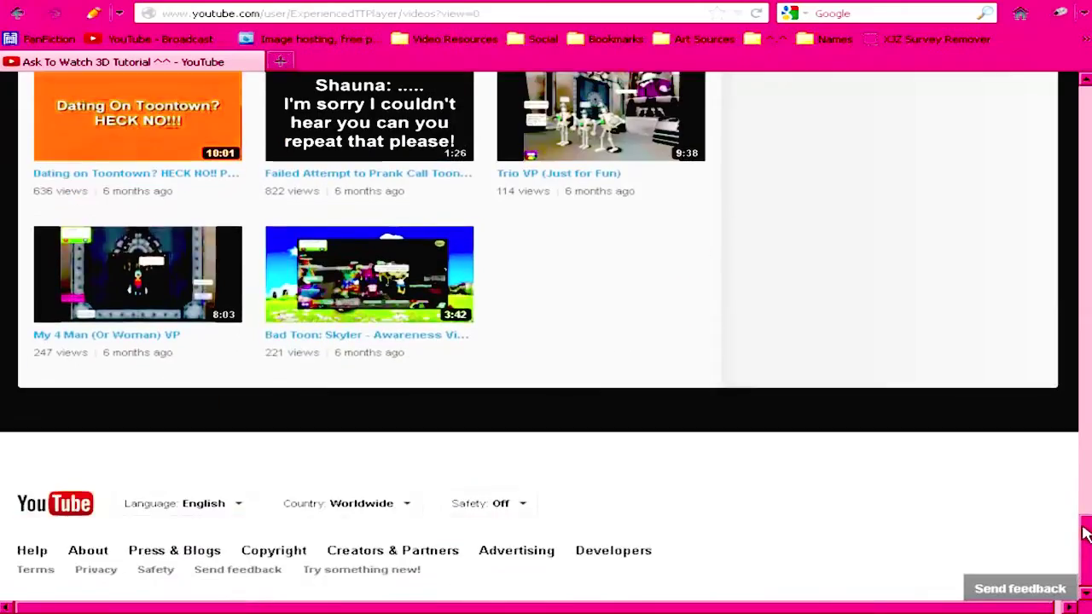
pyautogui.moveTo(1085, 534); pyautogui.dragTo(1019, 111)
pyautogui.scroll(-2, 930, 299)
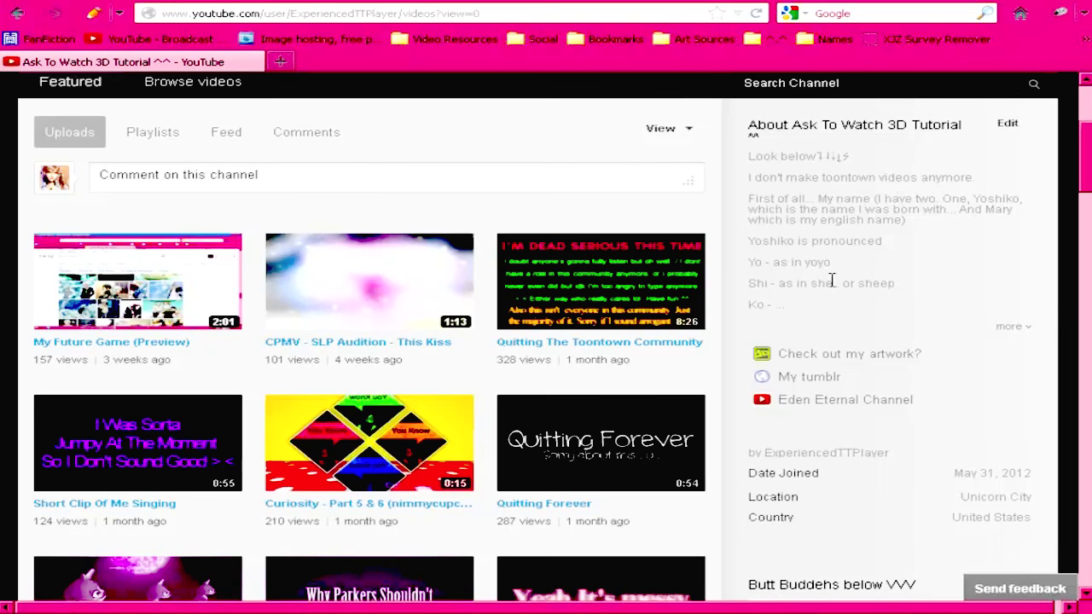
pyautogui.scroll(-7, 794, 278)
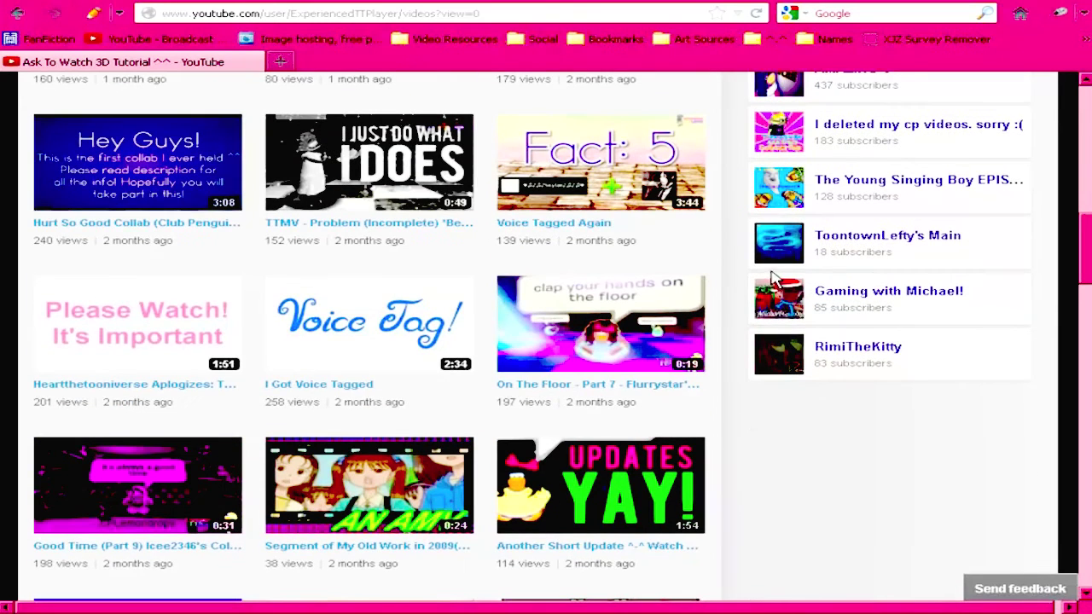
pyautogui.scroll(5, 776, 277)
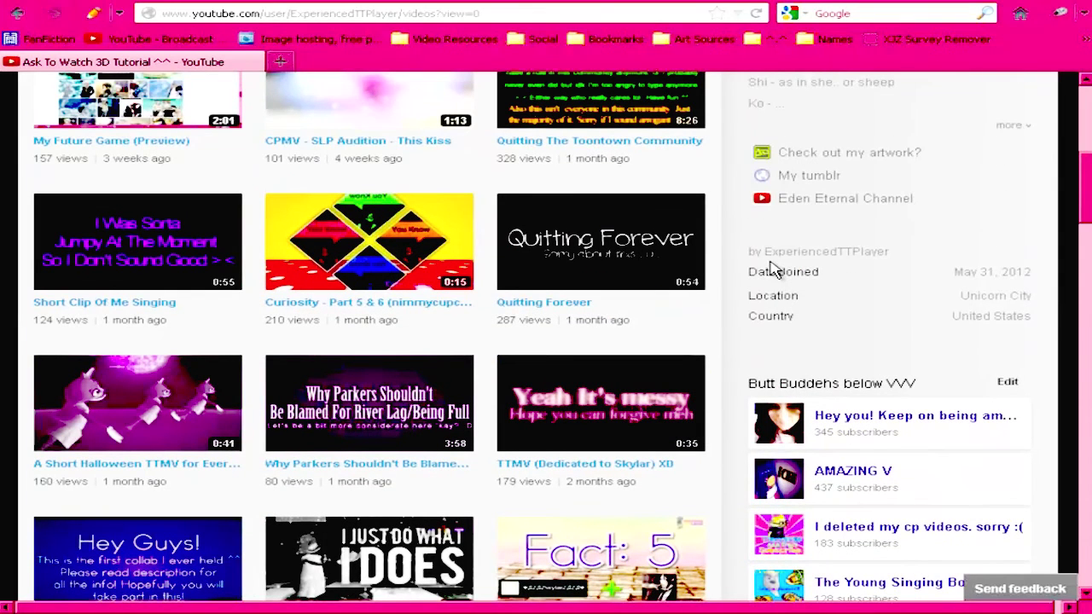